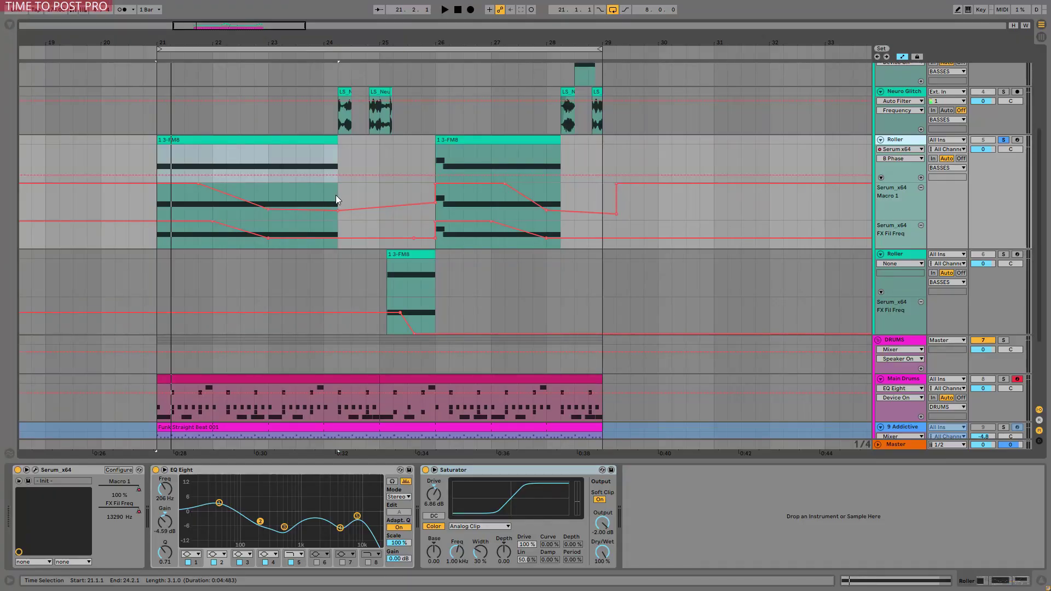
Select the Macro 1 automation across the first Roller clip and examine the modulation routings in Serum's matrix
left_click_drag(337, 190, 176, 192)
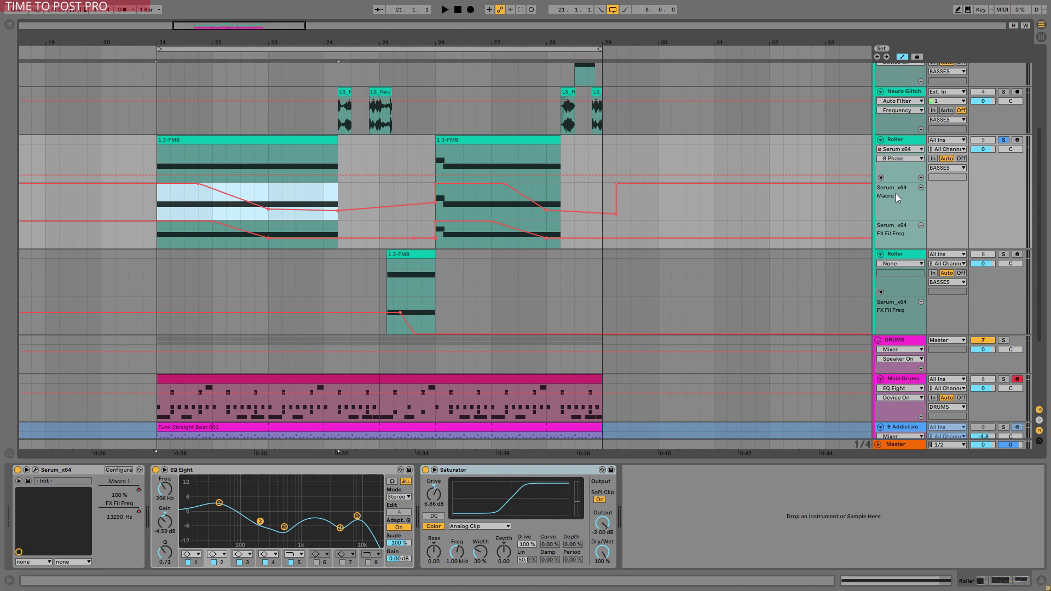
left_click(35, 470)
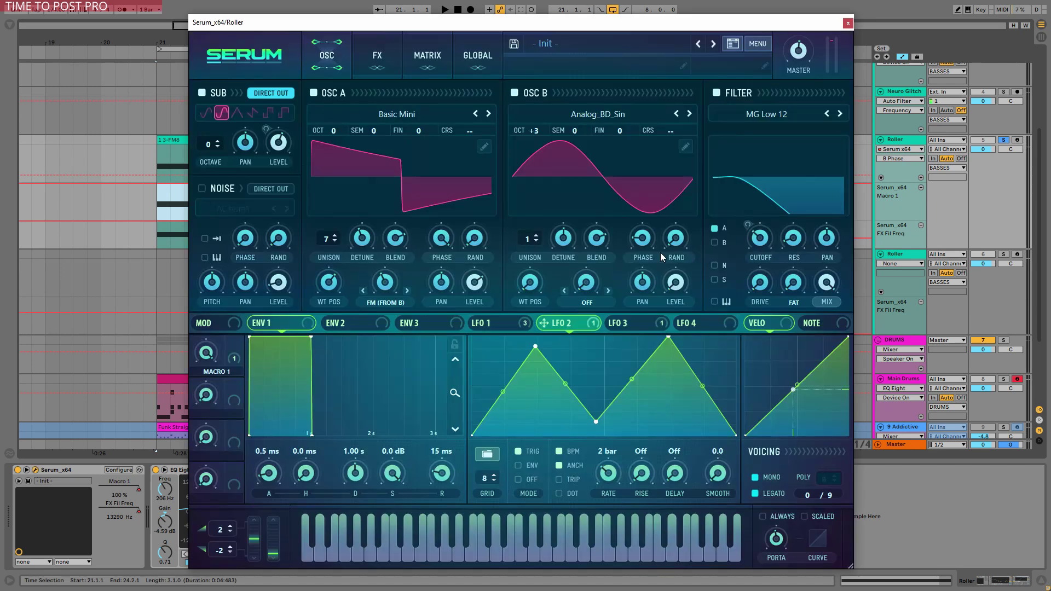
left_click(427, 54)
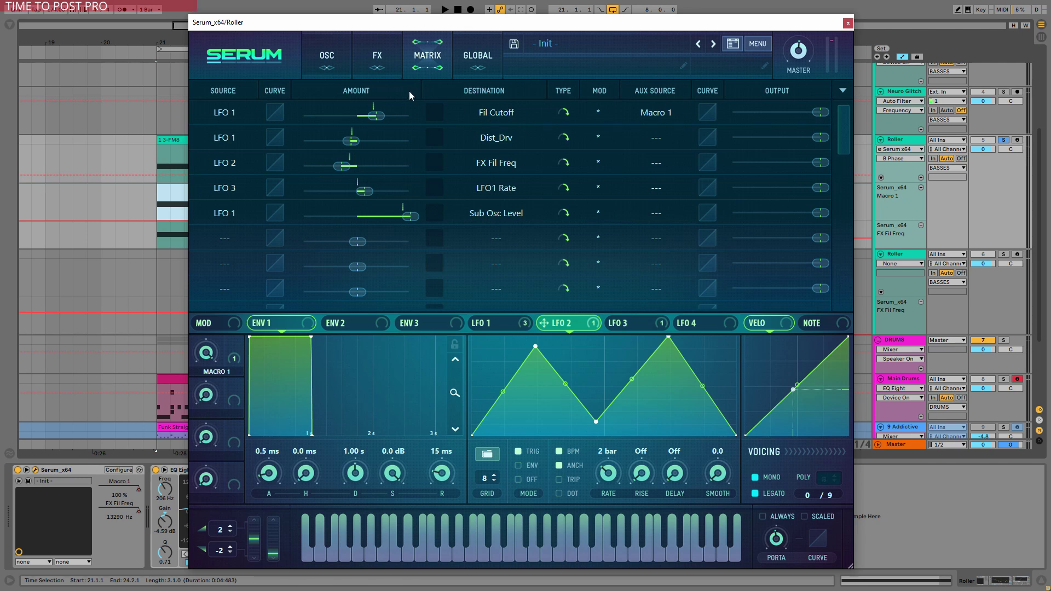
left_click(327, 55)
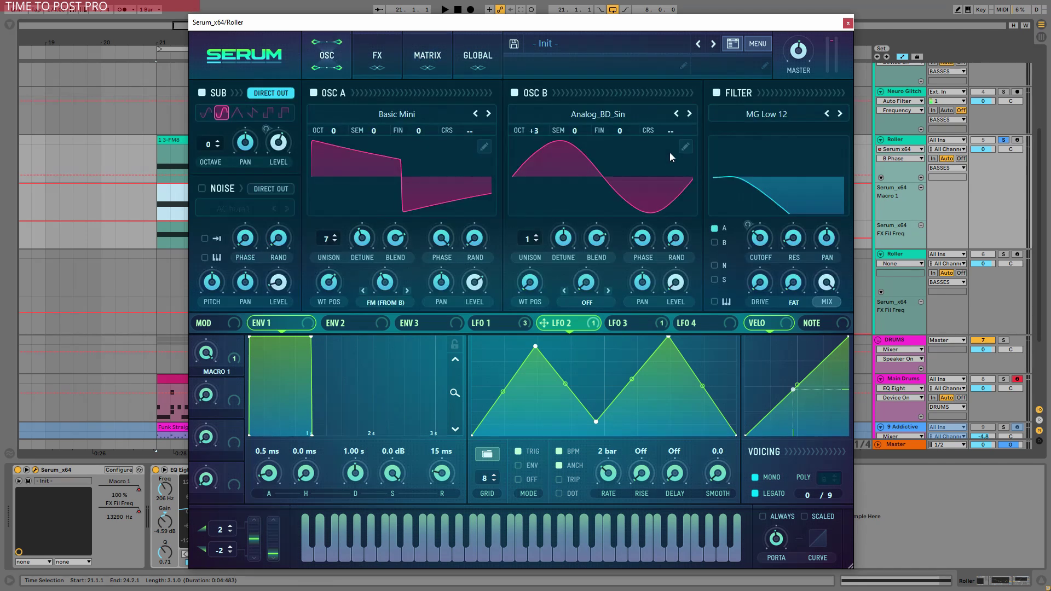
left_click(847, 23)
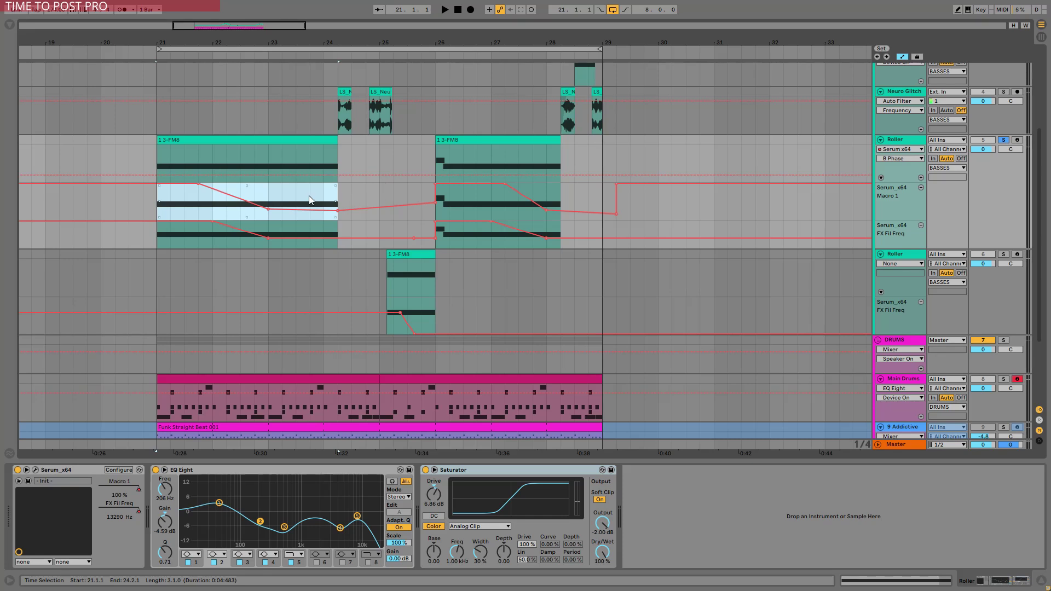
Reselect the Macro 1 automation from 21.1.1 to 24.2.1 on the Roller track and listen to that passage
left_click(160, 201)
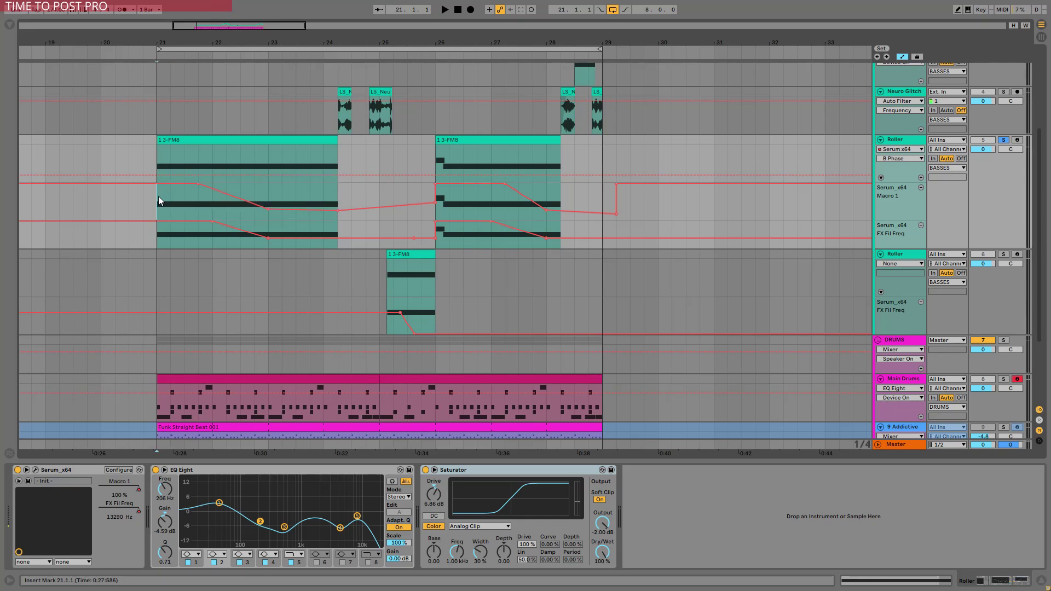
left_click_drag(159, 201, 200, 202)
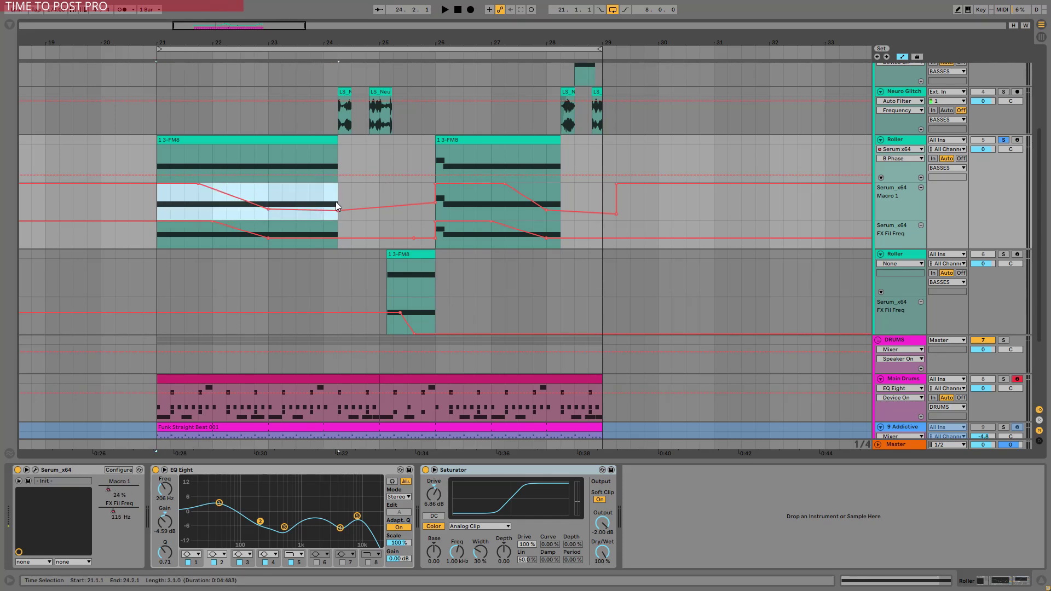
key("space")
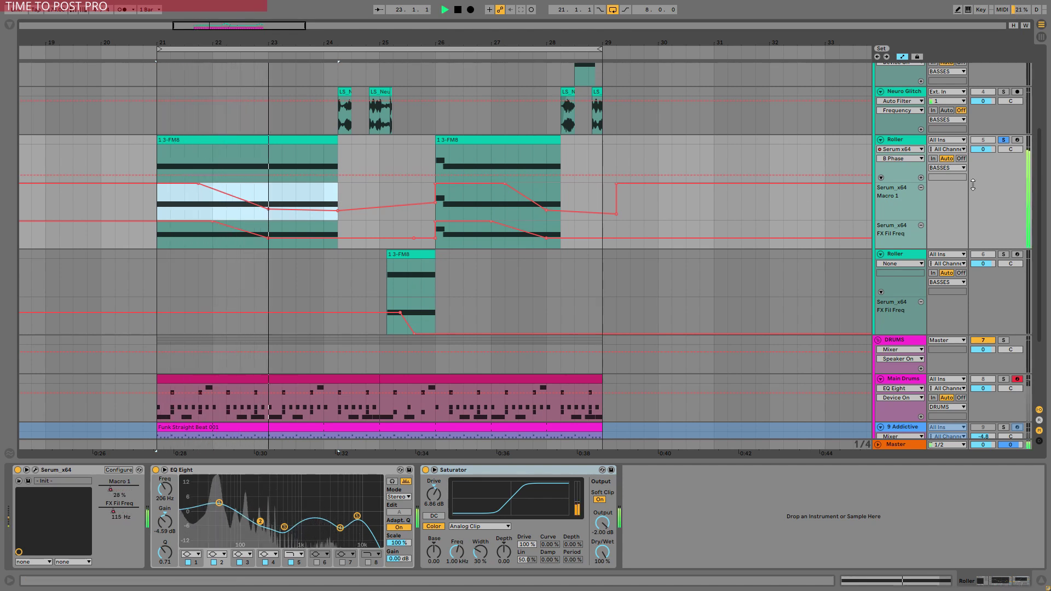
key("space")
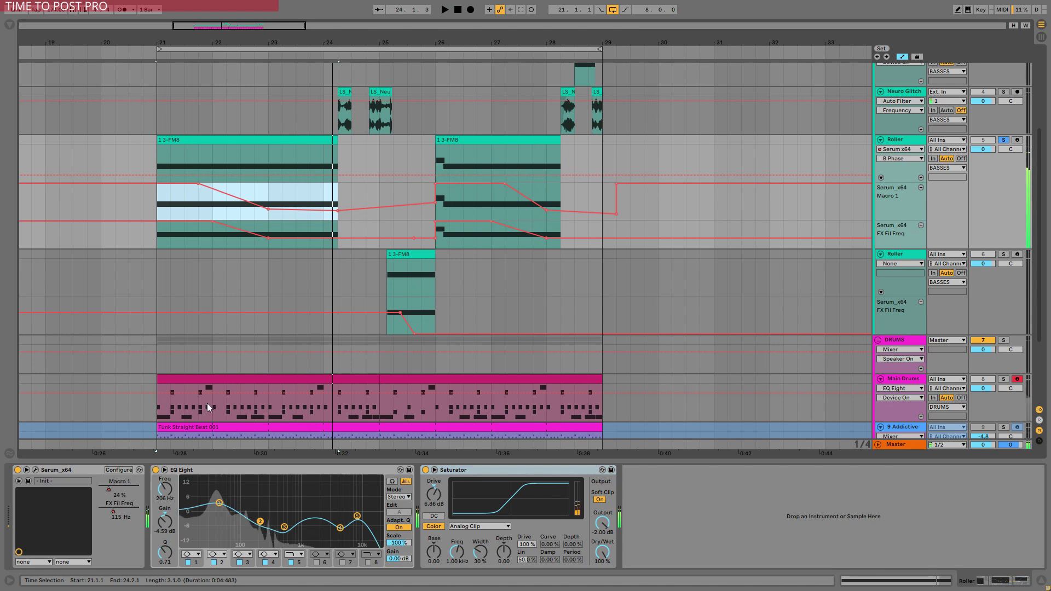
Examine Serum's oscillator settings on the Roller track, including OSC A's warp modes and both oscillators' phase randomness
left_click(35, 470)
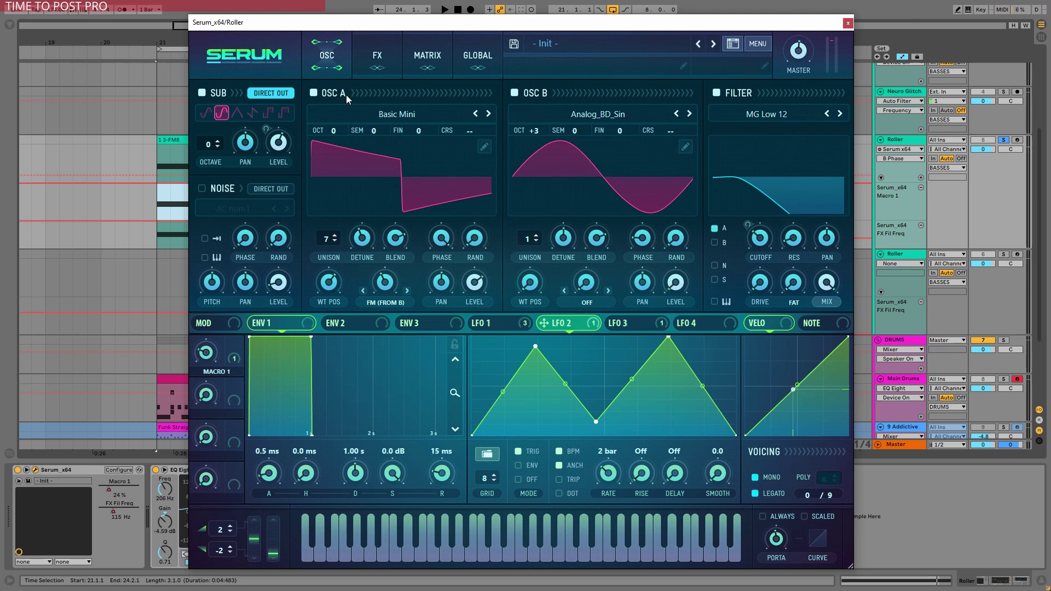
left_click(387, 304)
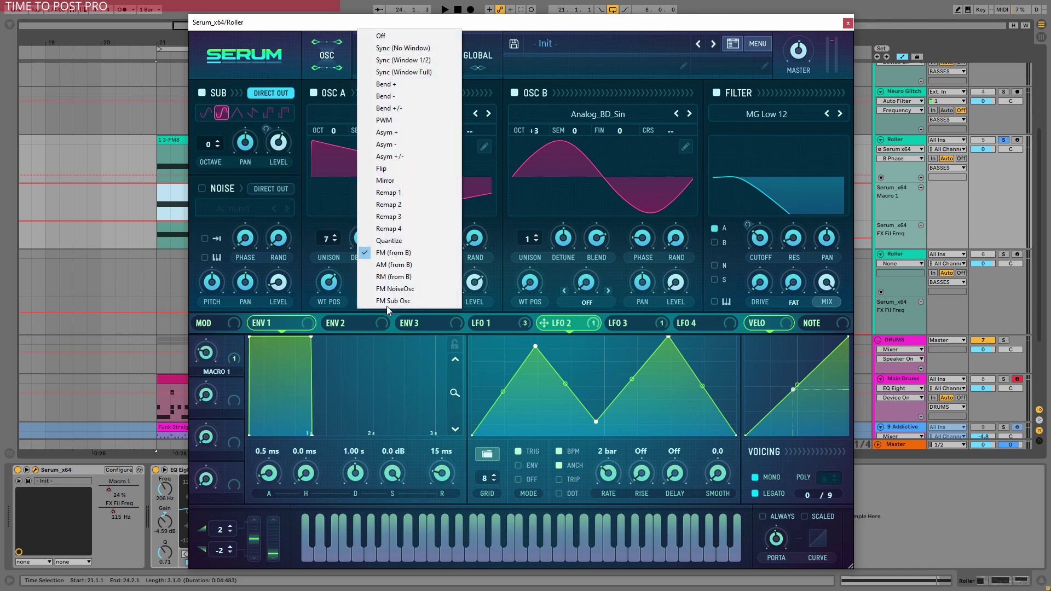
left_click(550, 29)
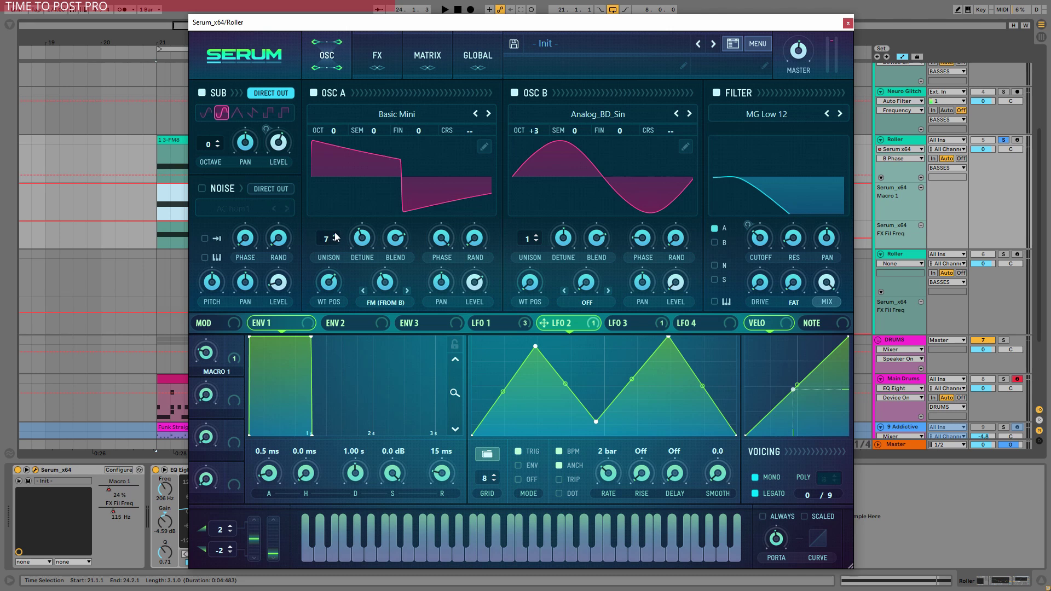
left_click(475, 238)
left_click(681, 235)
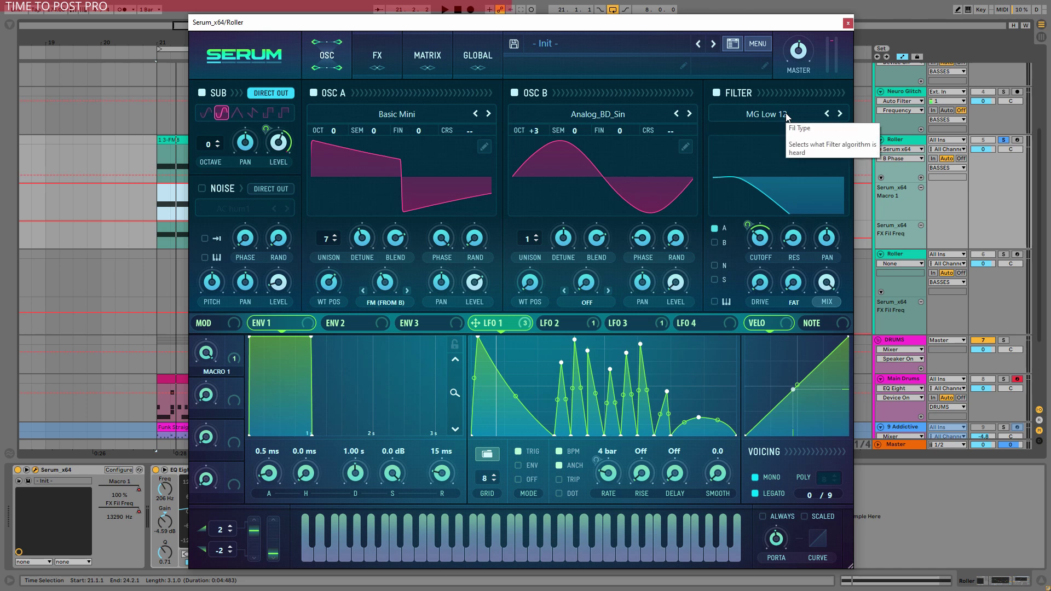
Audition the drive and cutoff of Serum's MG Low 12 filter during playback
left_click(764, 286)
key("space")
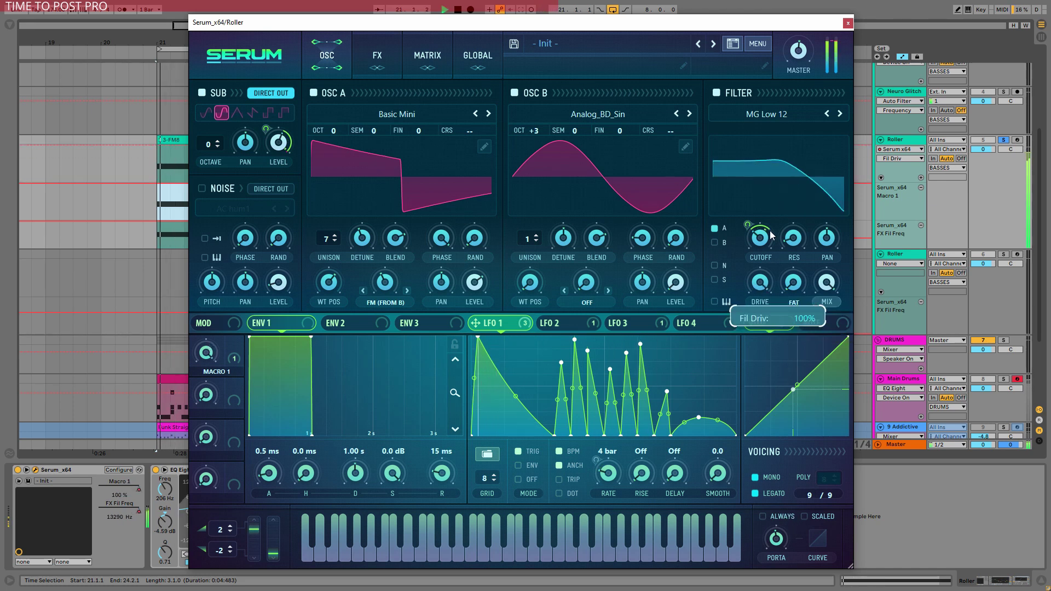
key("space")
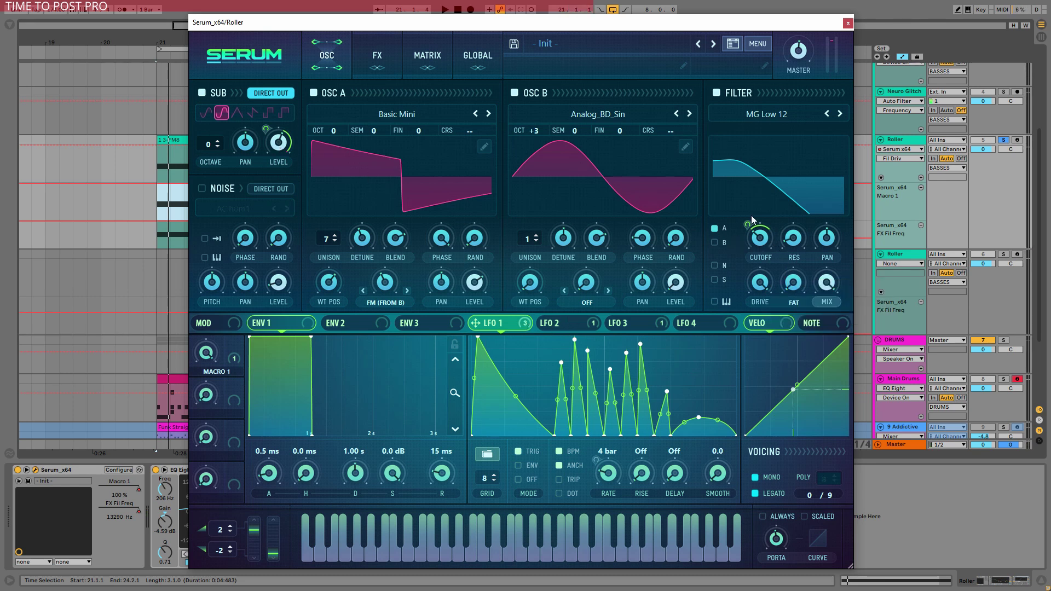
left_click_drag(761, 239, 768, 326)
key("space")
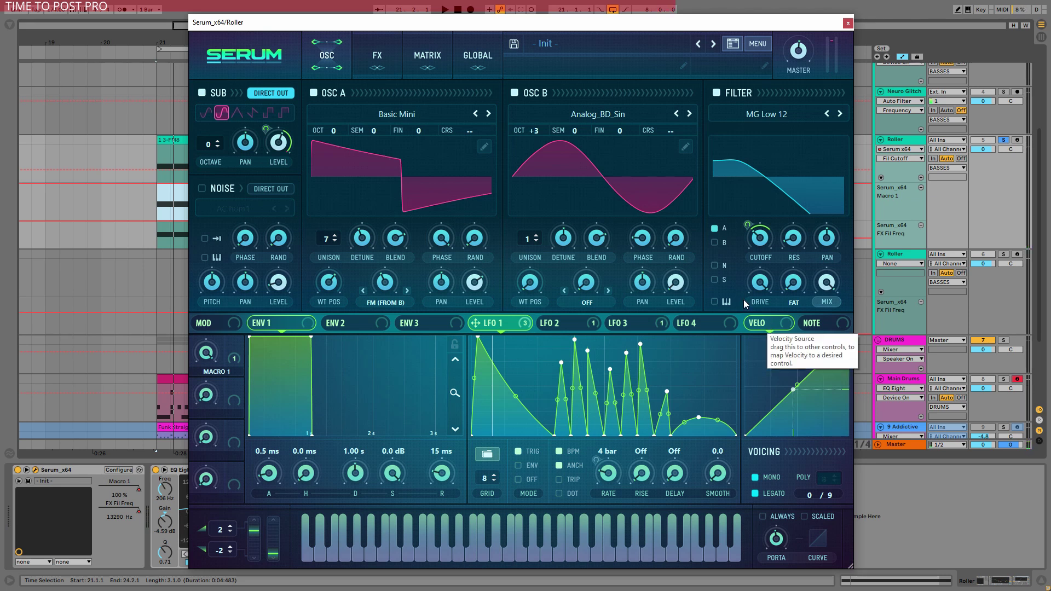
Compare the bass with Serum's Distortion and Flanger effects each bypassed and re-enabled during playback
left_click(377, 55)
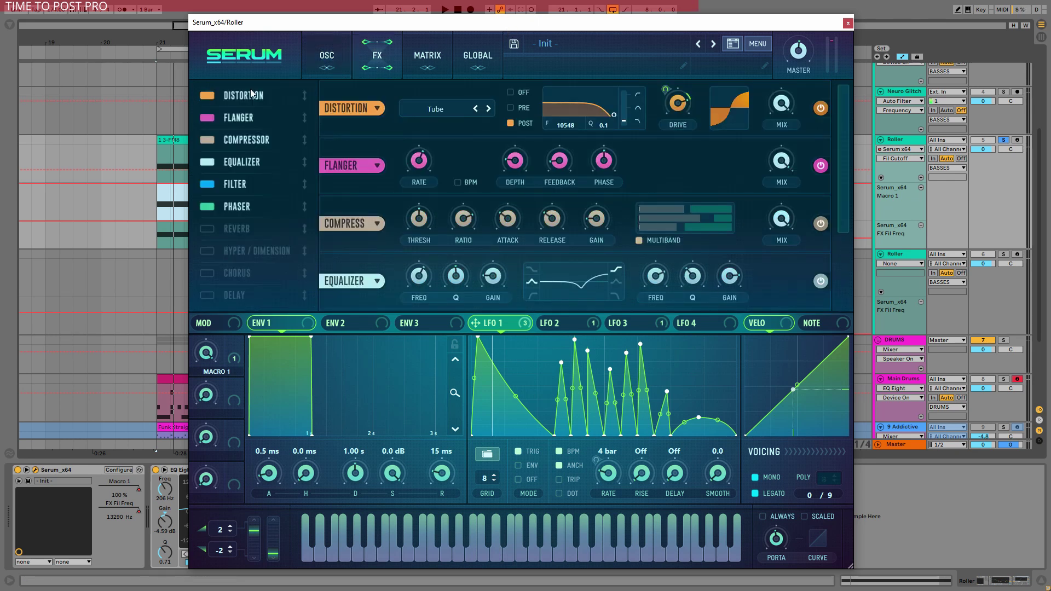
key("space")
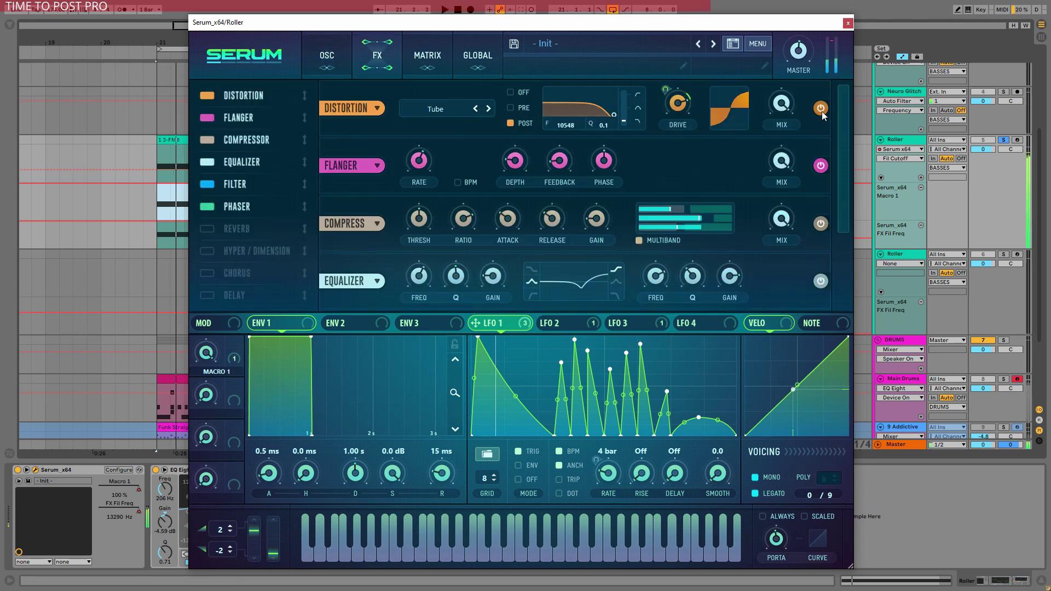
left_click(821, 109)
key("space")
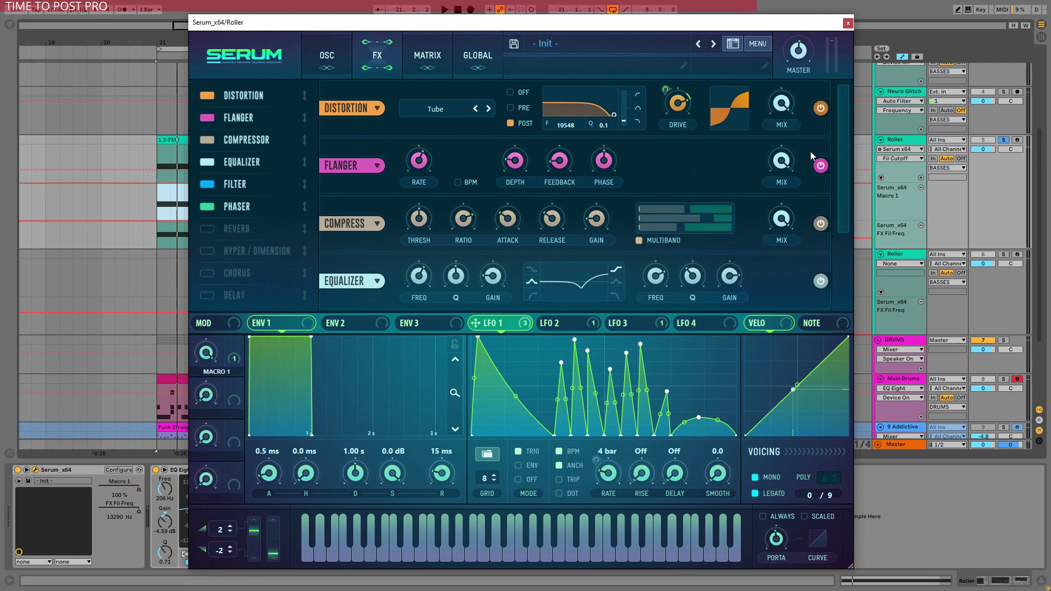
key("space")
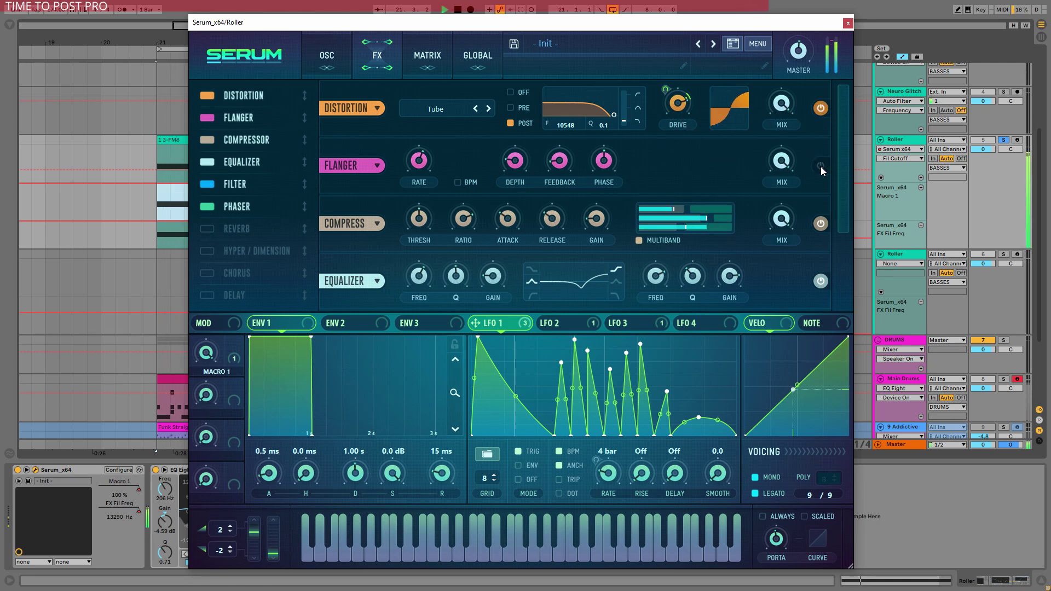
key("space")
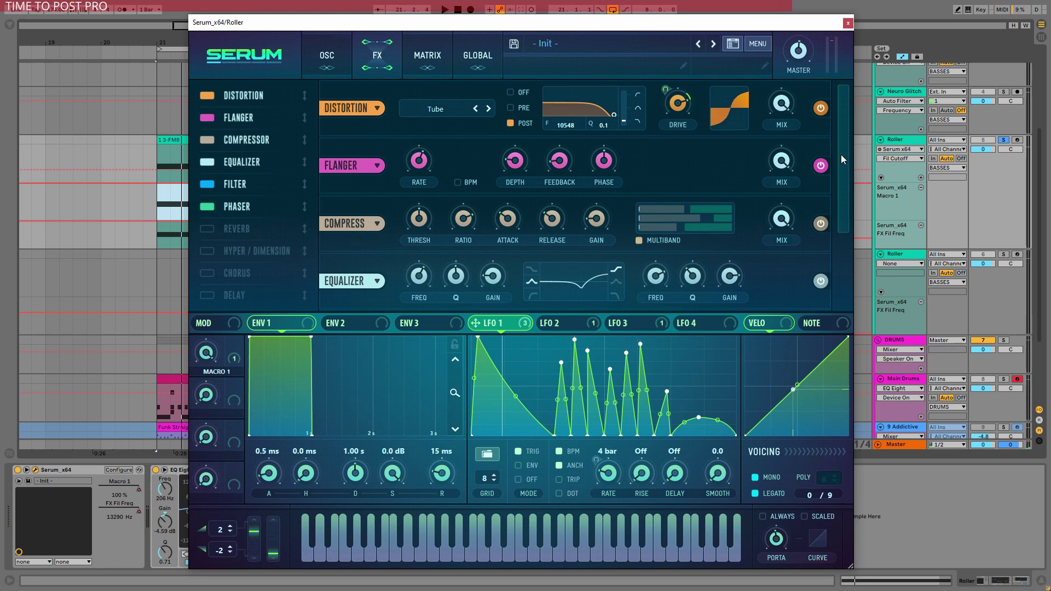
Compare the bass with Serum's Compressor and Equalizer each bypassed and re-enabled, and check the equalizer's low-band frequency
scroll(843, 219, "down", 3)
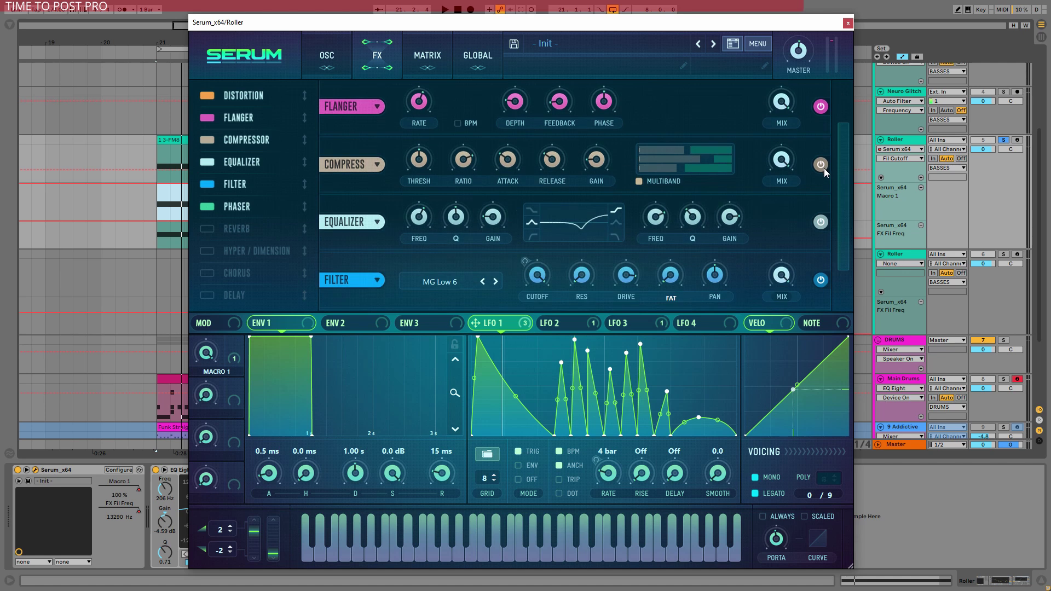
key("space")
key("space")
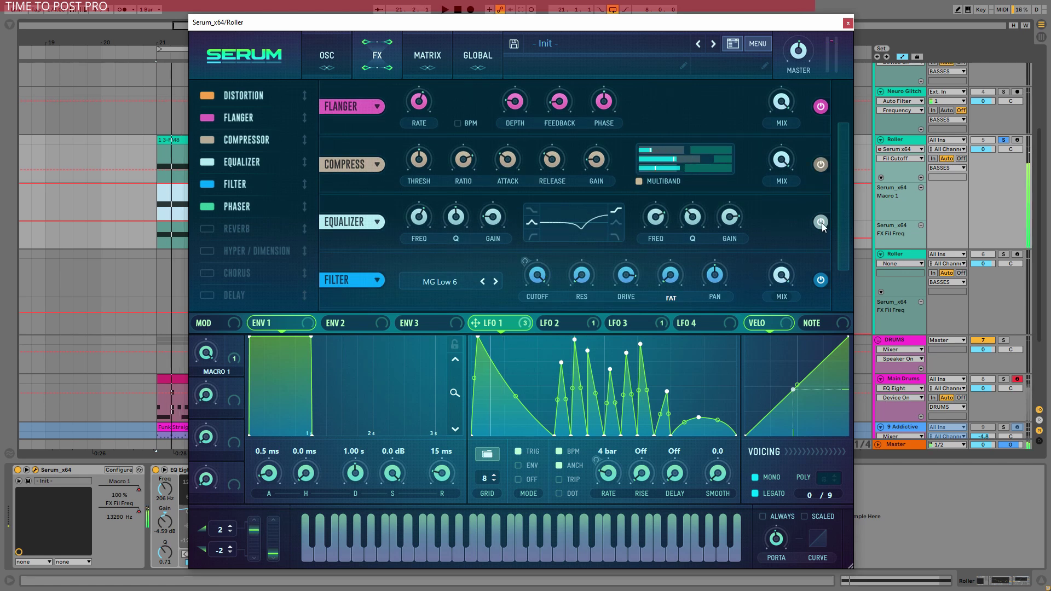
scroll(823, 222, "down", 1)
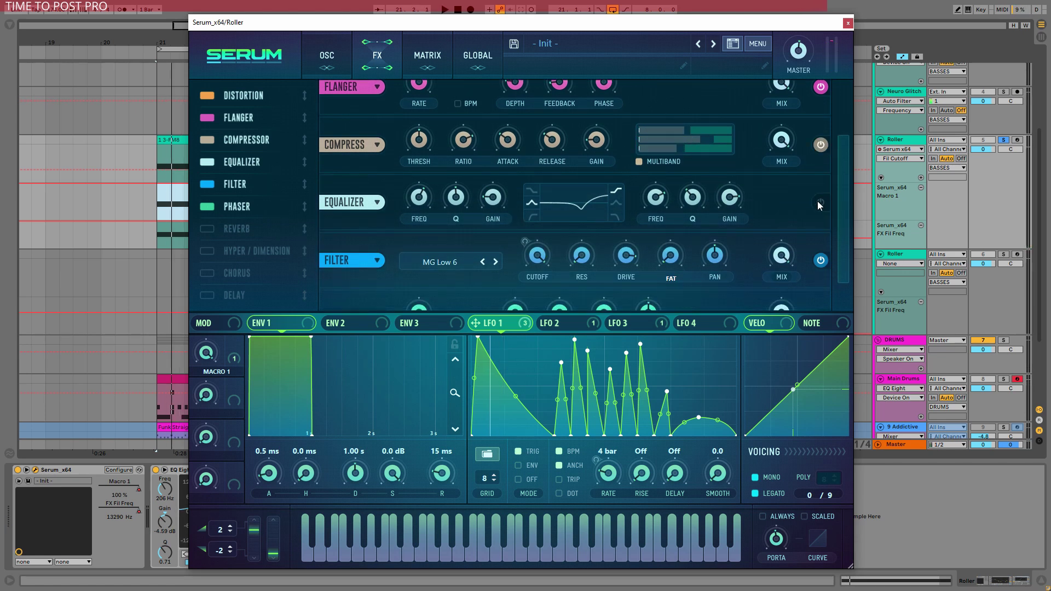
key("space")
key("space")
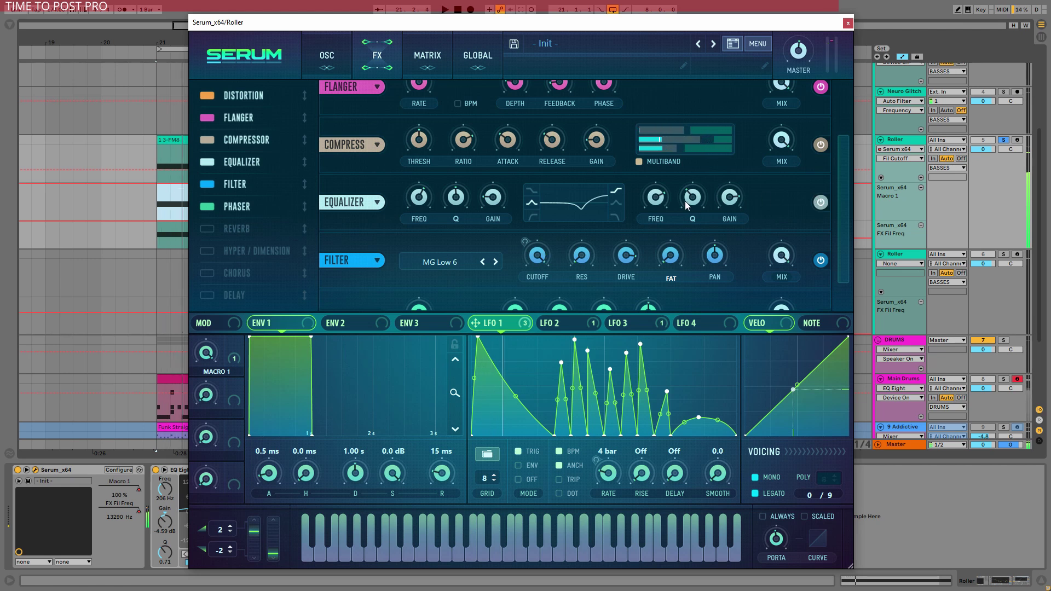
left_click(409, 199)
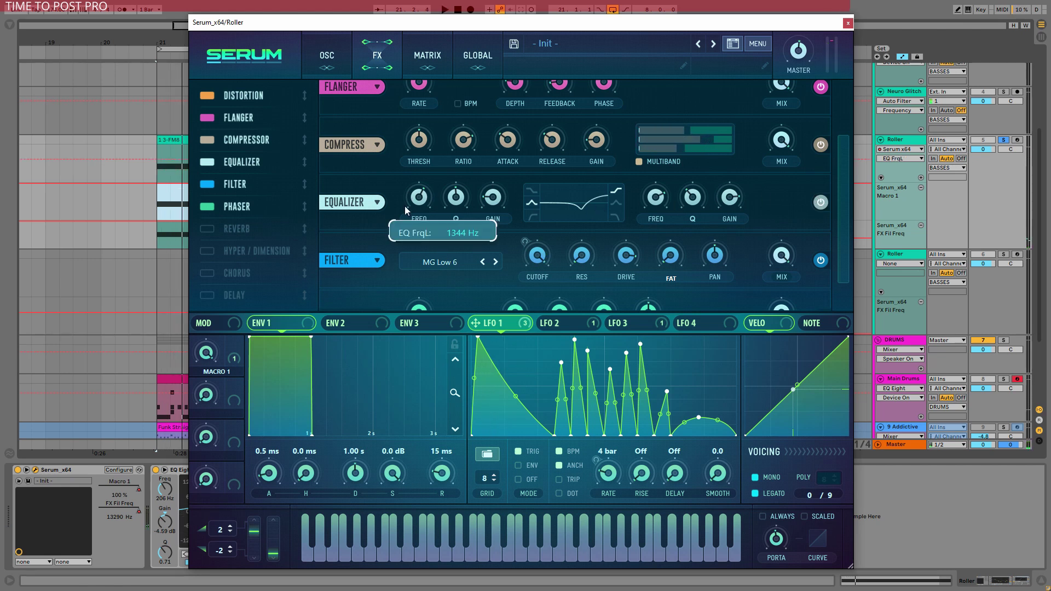
Show LFO 2 and lower the cutoff of Serum's MG Low 6 effects filter to 5537 Hz during playback
scroll(841, 249, "down", 2)
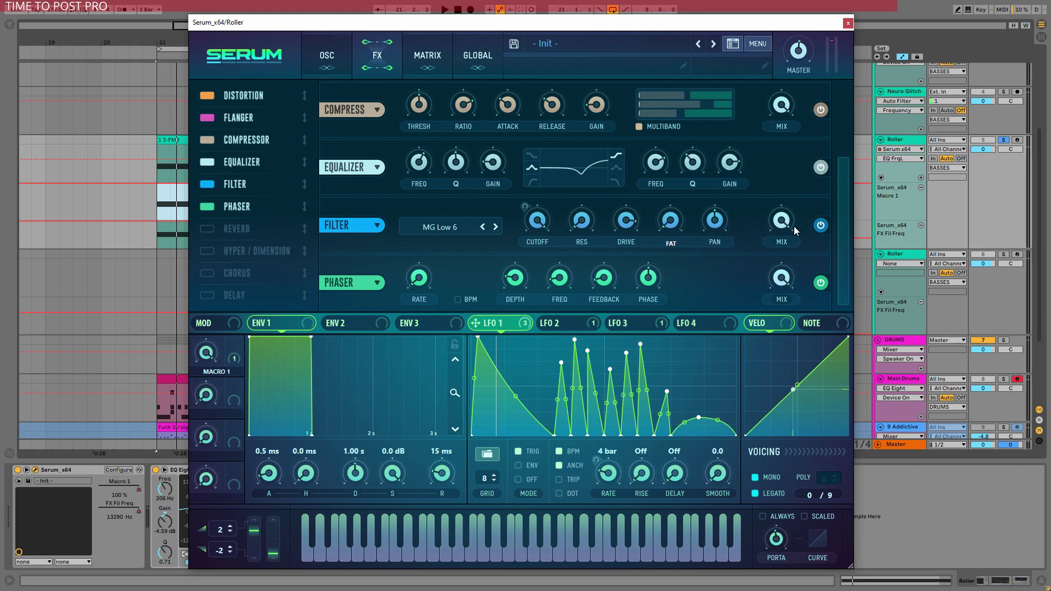
left_click(573, 319)
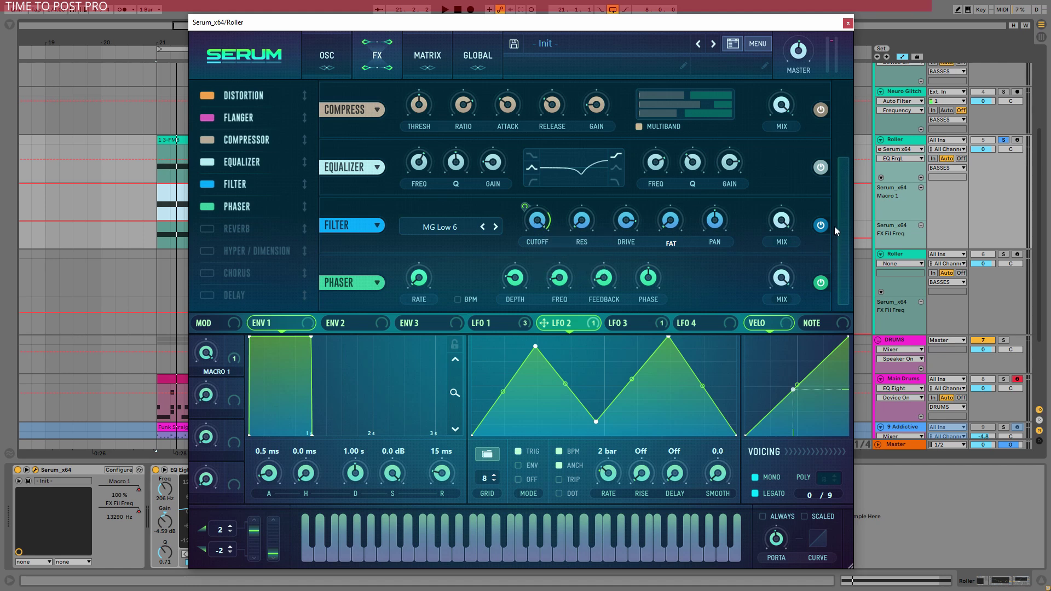
key("space")
left_click(536, 230)
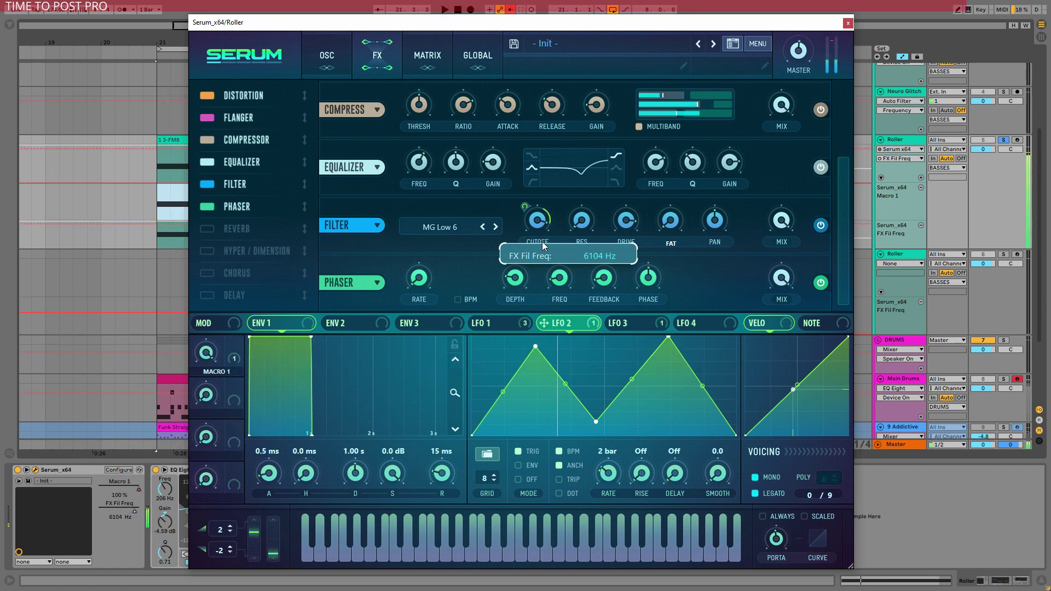
key("space")
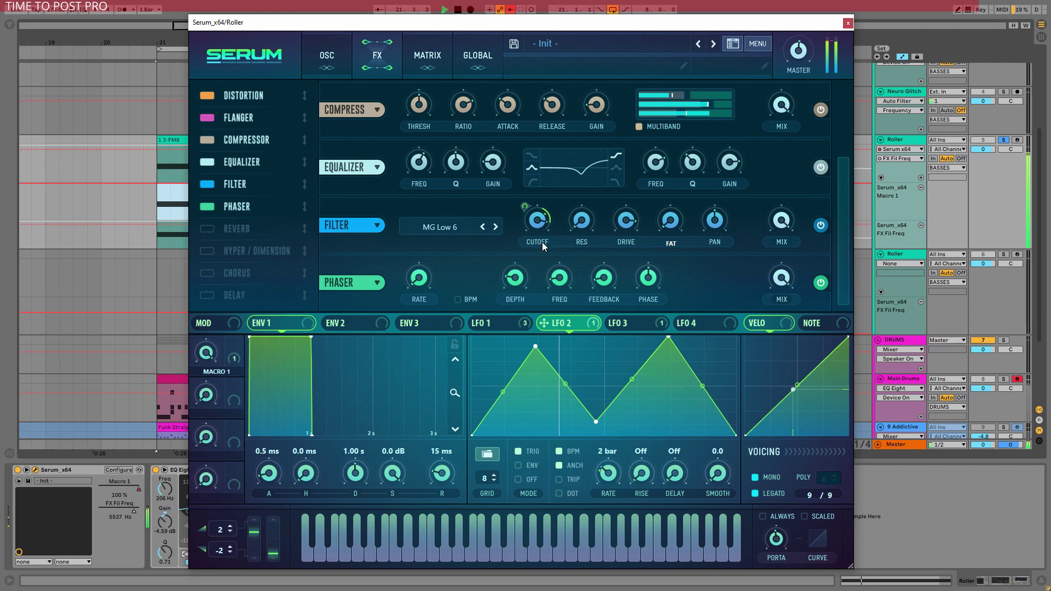
key("space")
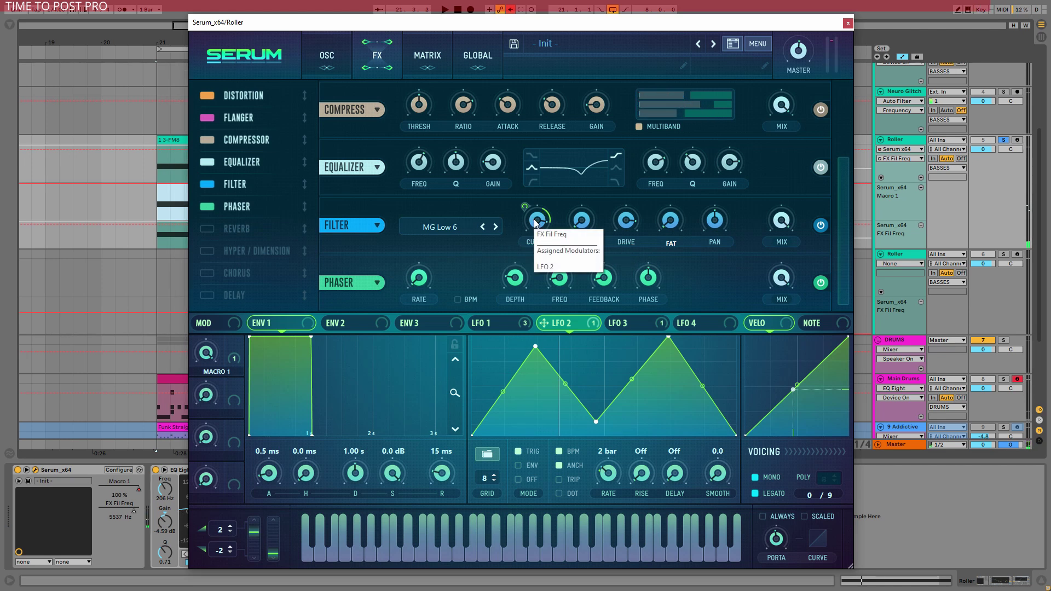
Compare the bass with Serum's Phaser bypassed and re-enabled during playback
left_click(821, 283)
key("space")
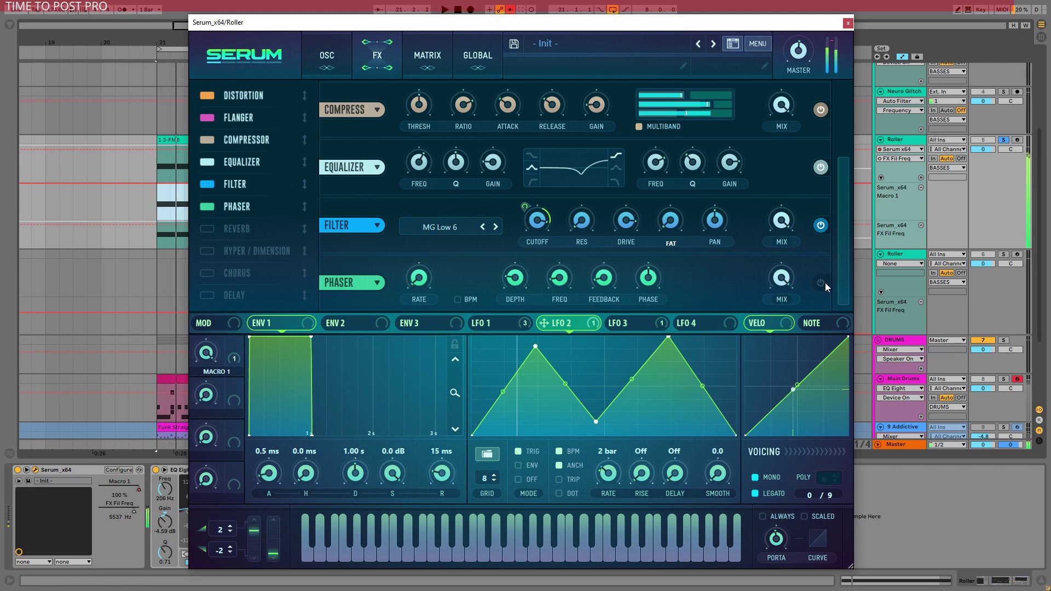
left_click(820, 282)
key("space")
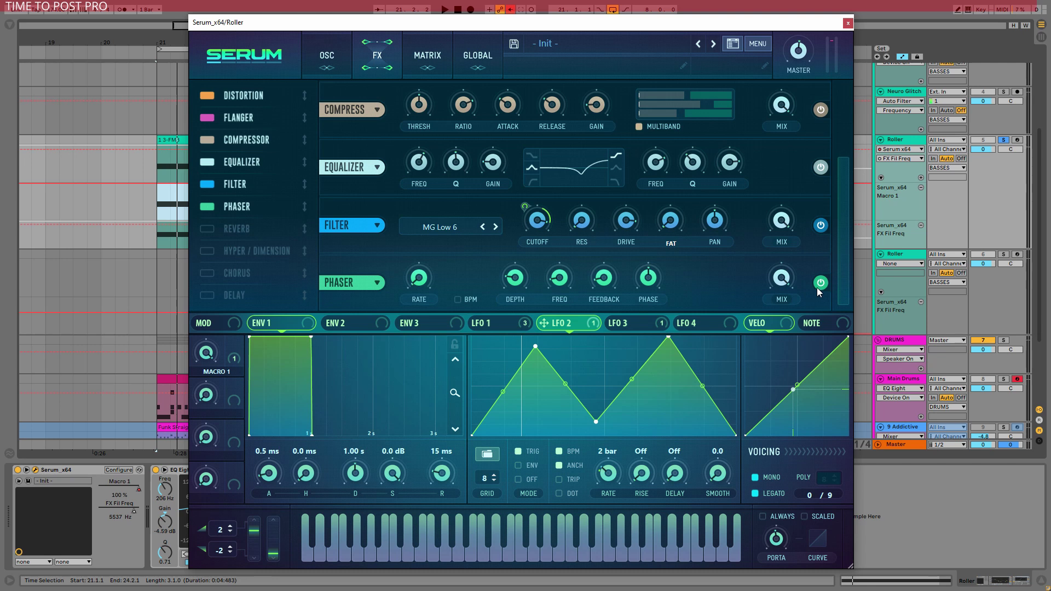
key("space")
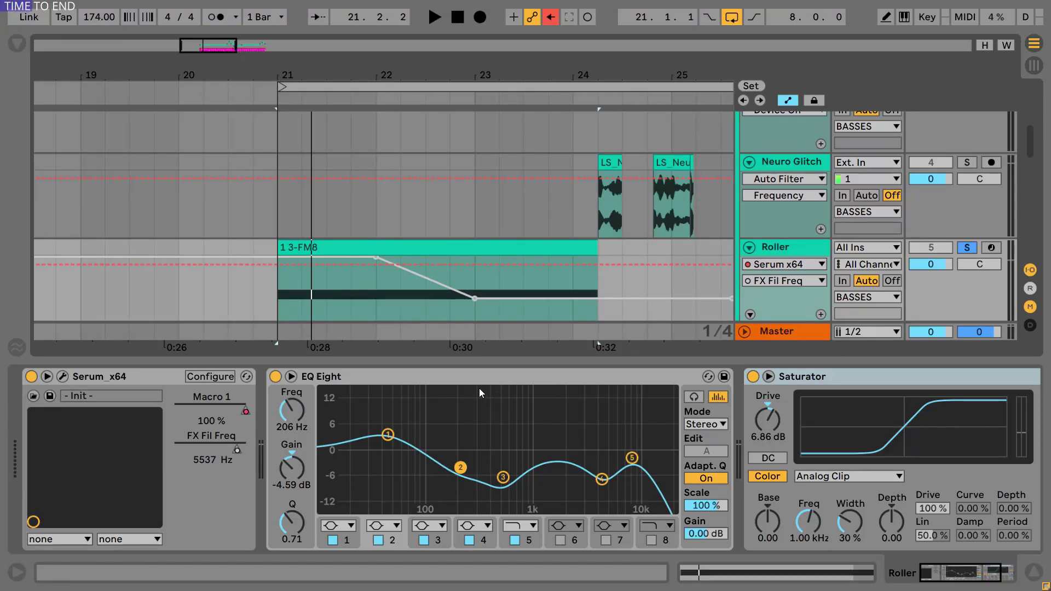
Compare the Roller bass with the track's EQ Eight bypassed and re-enabled during playback
left_click(408, 382)
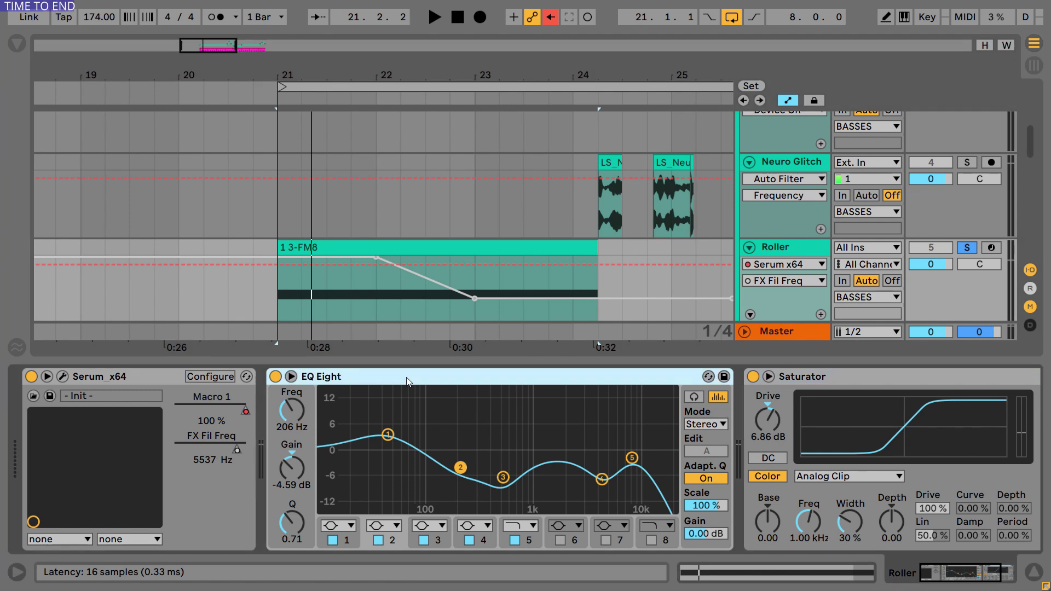
key("space")
left_click(275, 377)
left_click(276, 377)
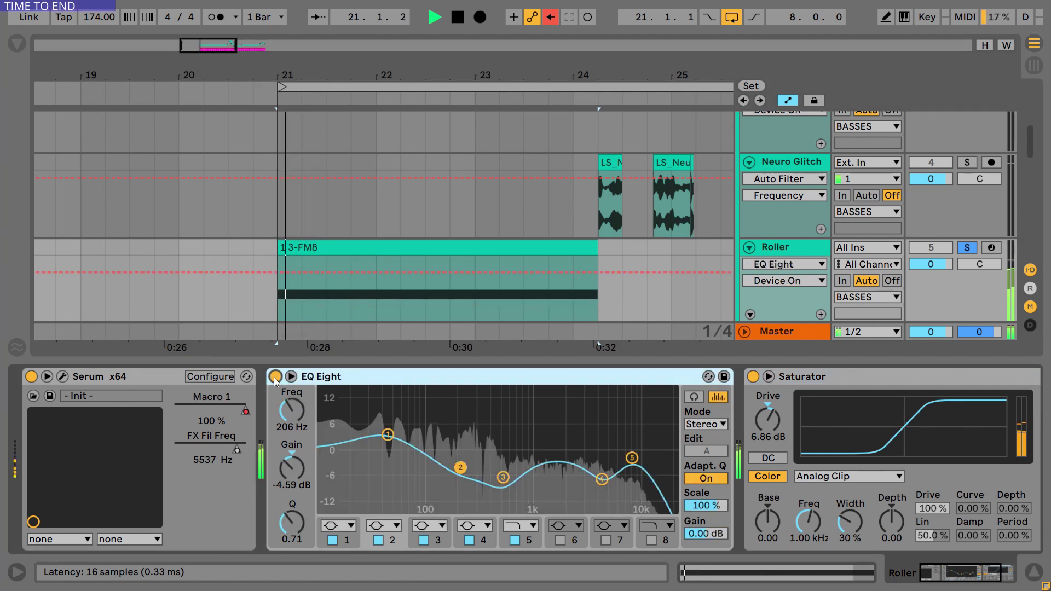
left_click(275, 376)
key("space")
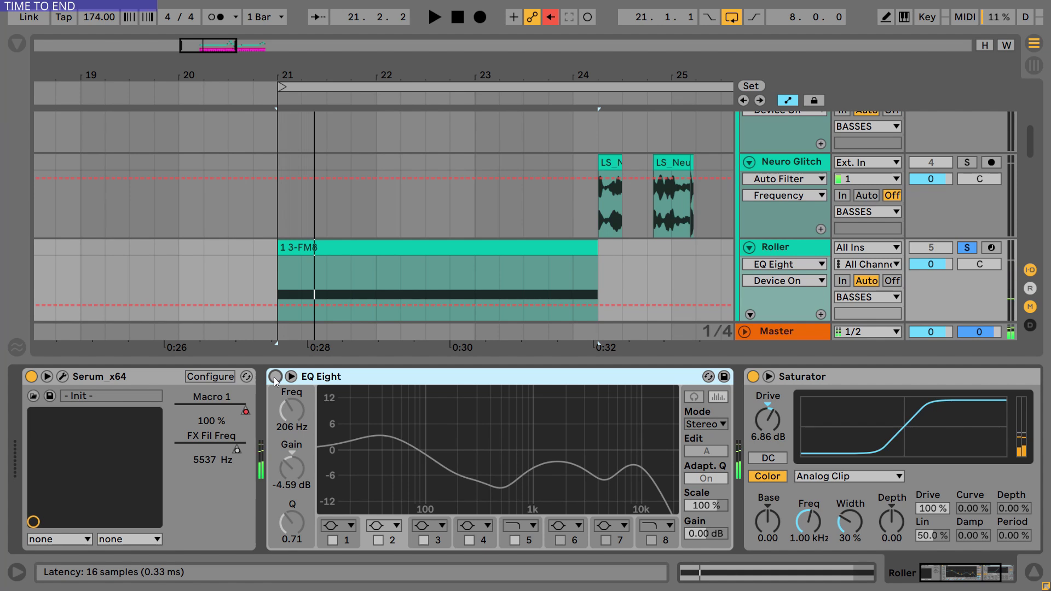
left_click(275, 378)
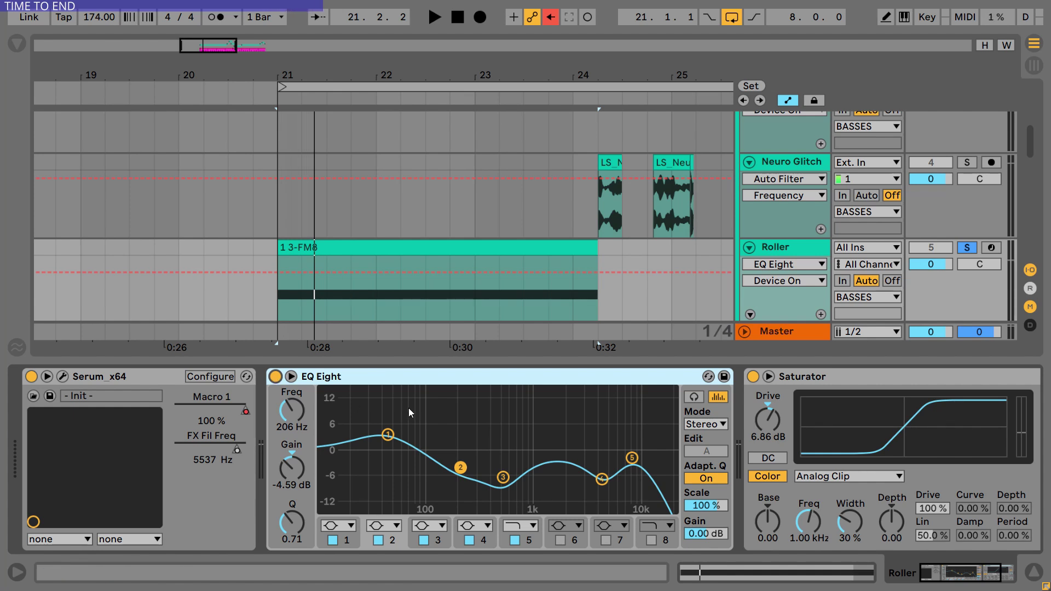
Check the frequency, gain and Q settings of EQ Eight's bands 5, 4, 3 and 2 on the Roller track
left_click(633, 459)
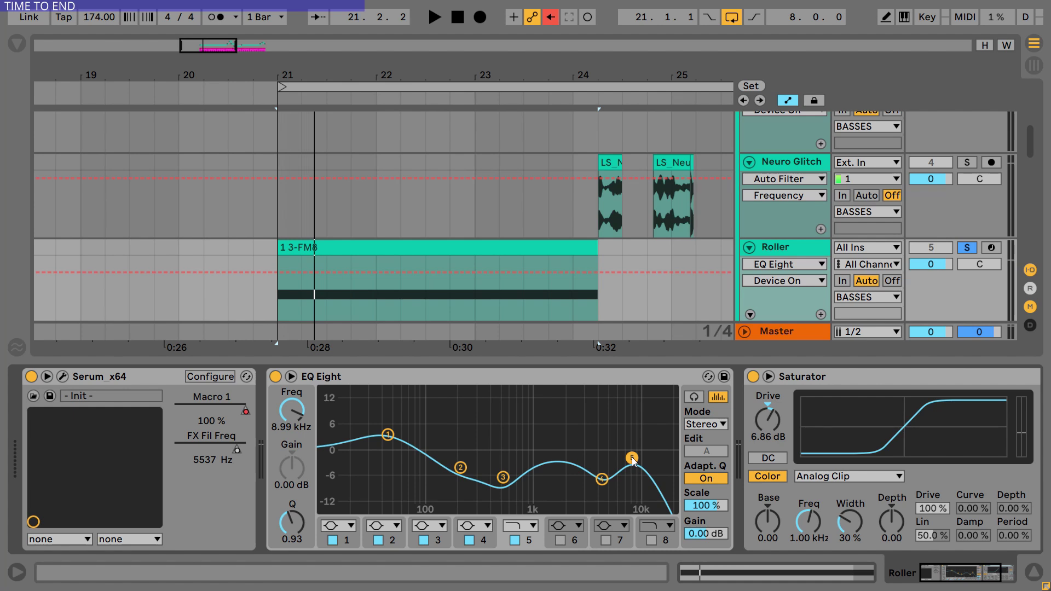
left_click(602, 480)
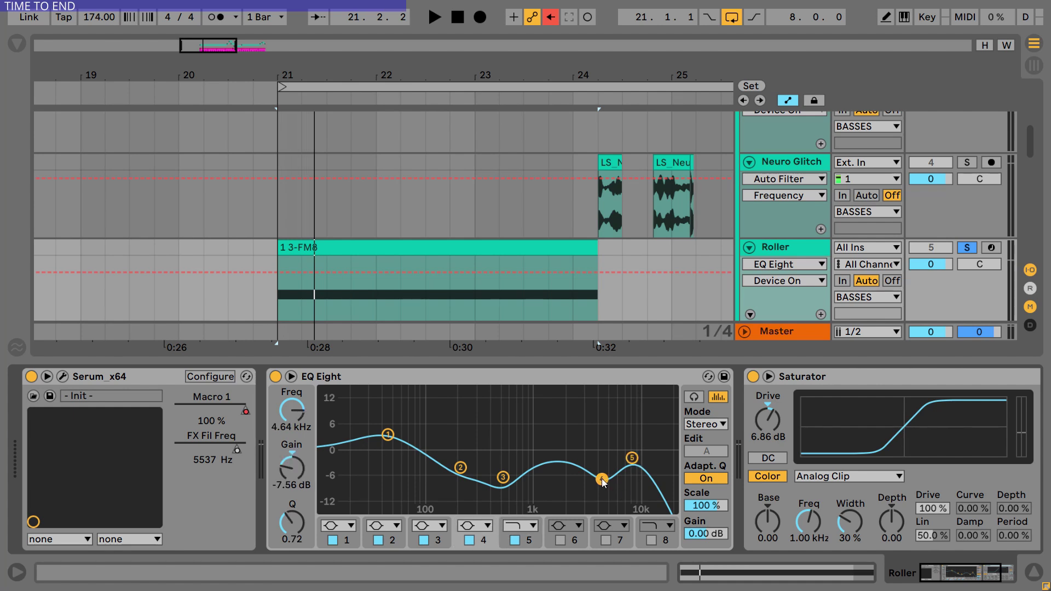
left_click(503, 478)
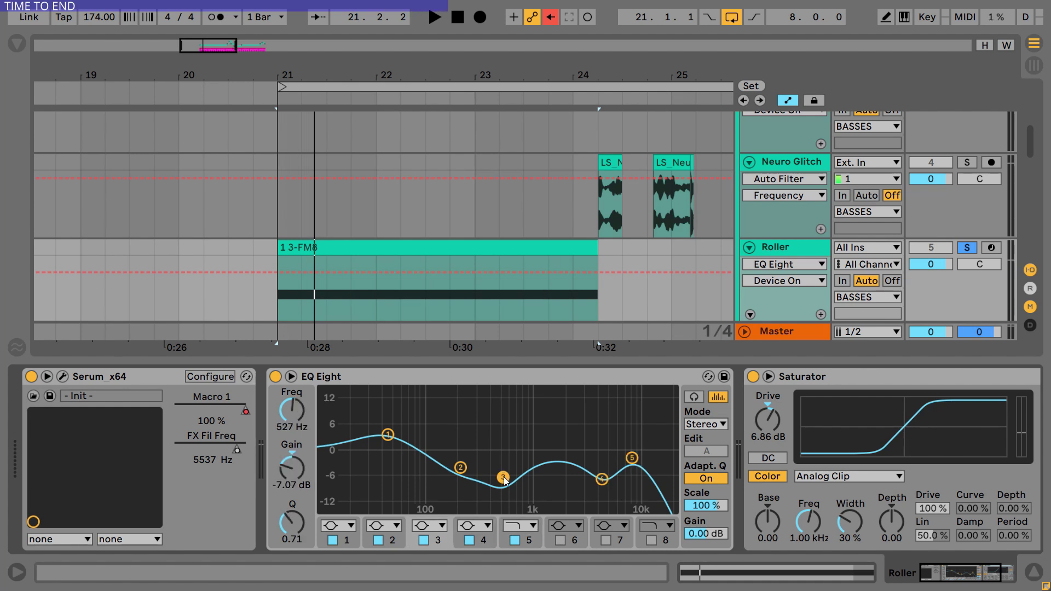
left_click(461, 468)
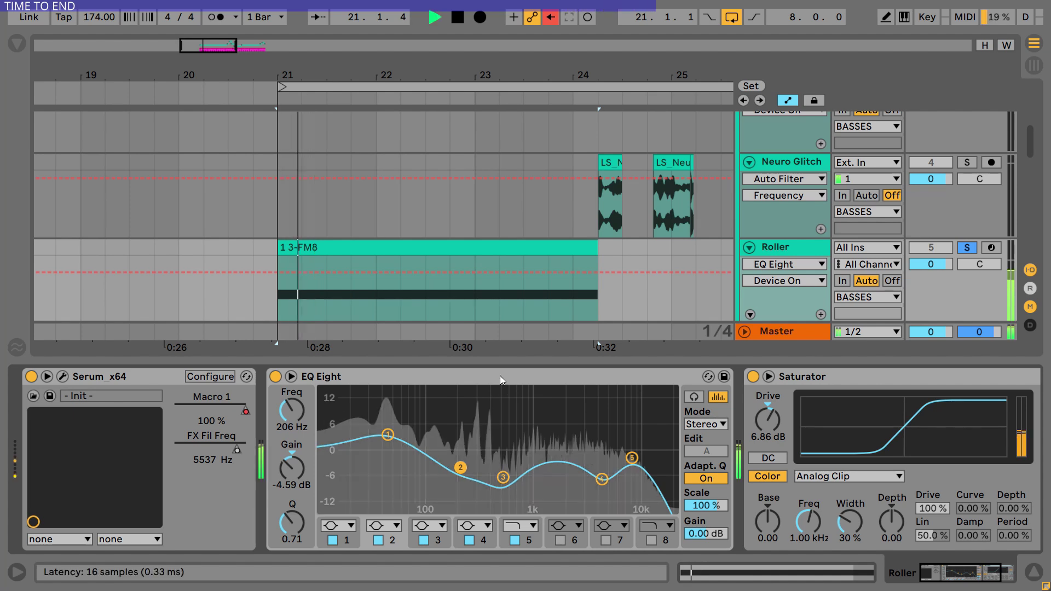
Show the complete Saturator device on the Roller track, including its output settings, and play back the arrangement
left_click(947, 576)
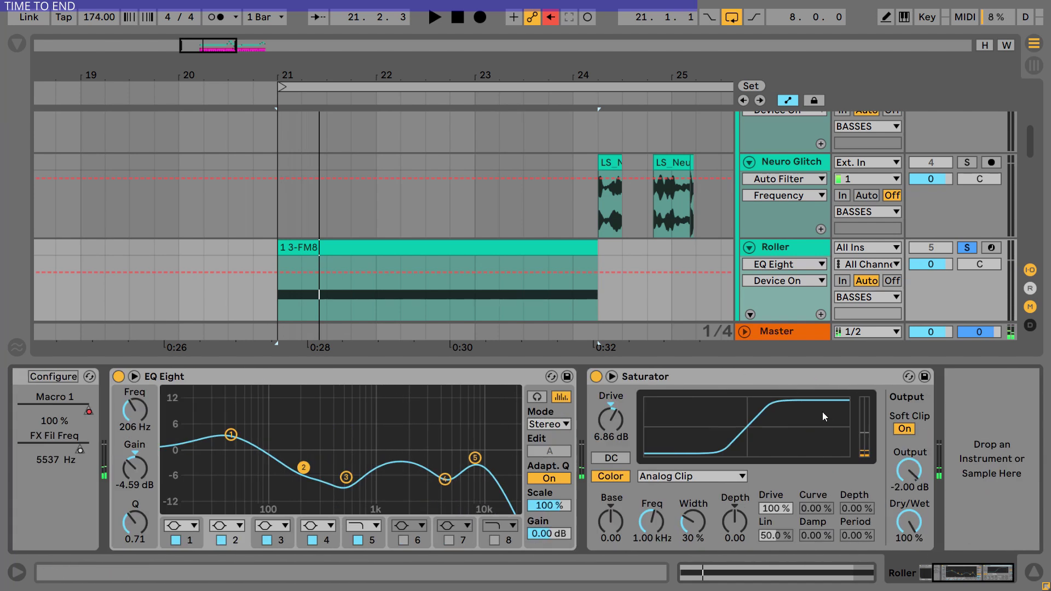
left_click(766, 380)
key("space")
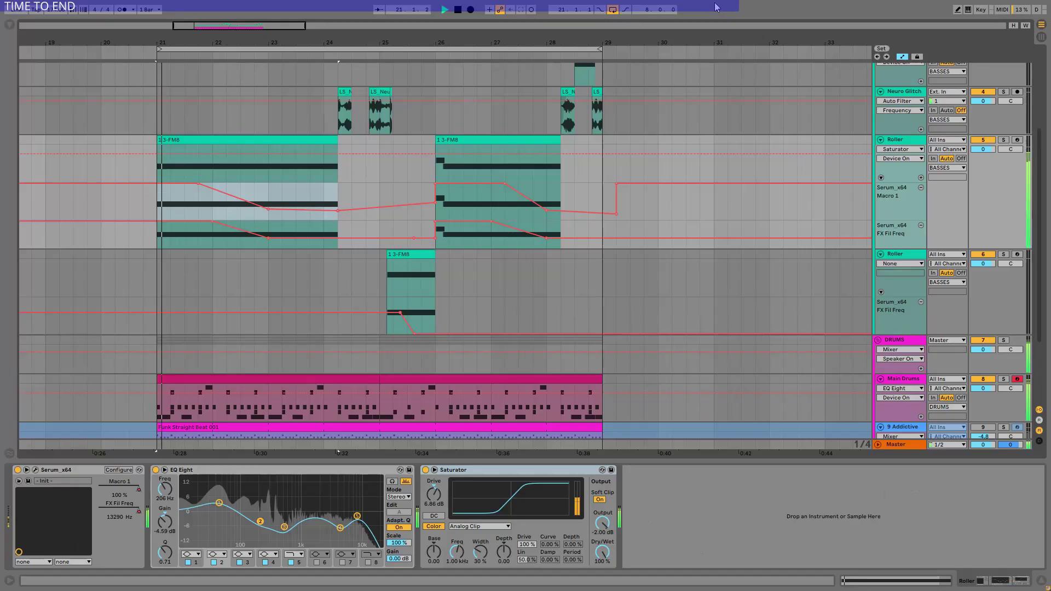